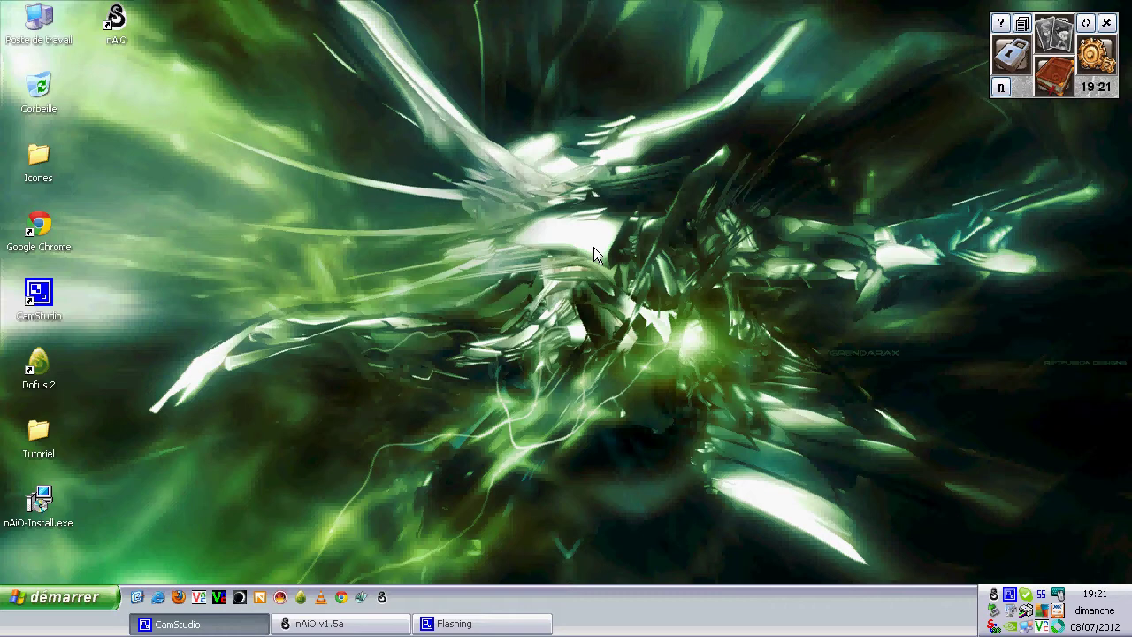
Check the list of available profiles, then open the profiles folder from the configuration, accepting the warning.
click(1025, 27)
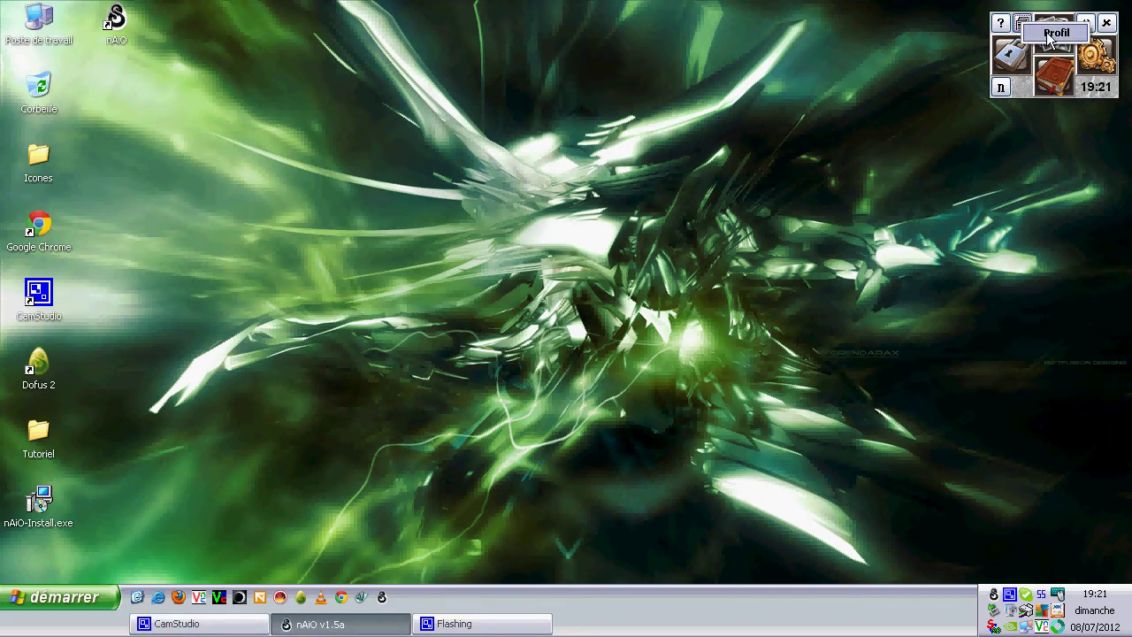
click(1024, 163)
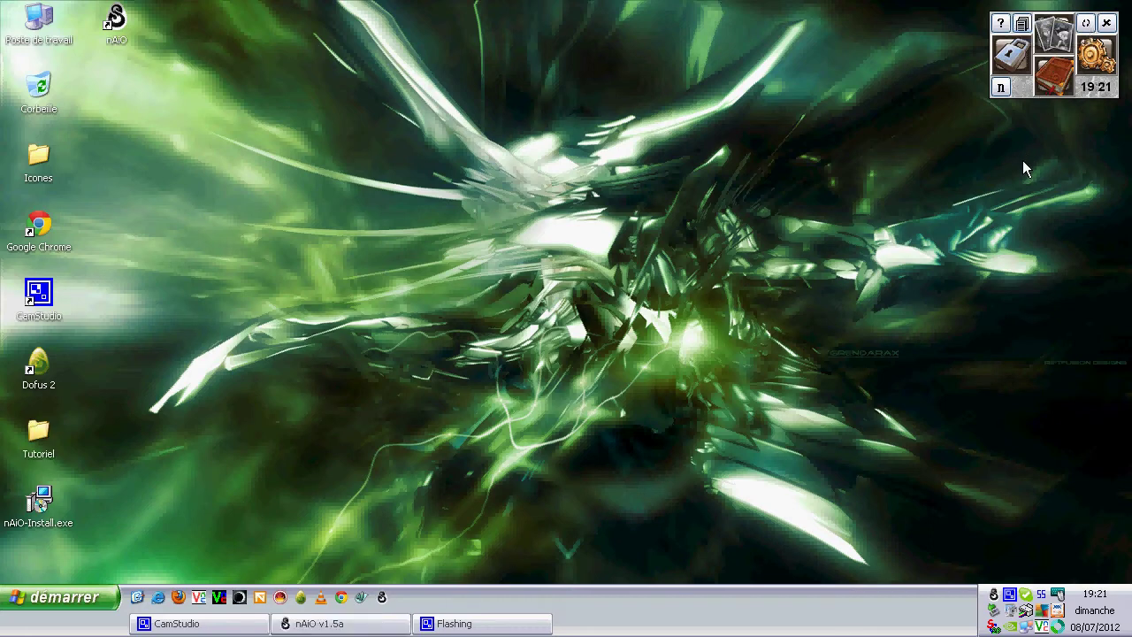
click(1094, 57)
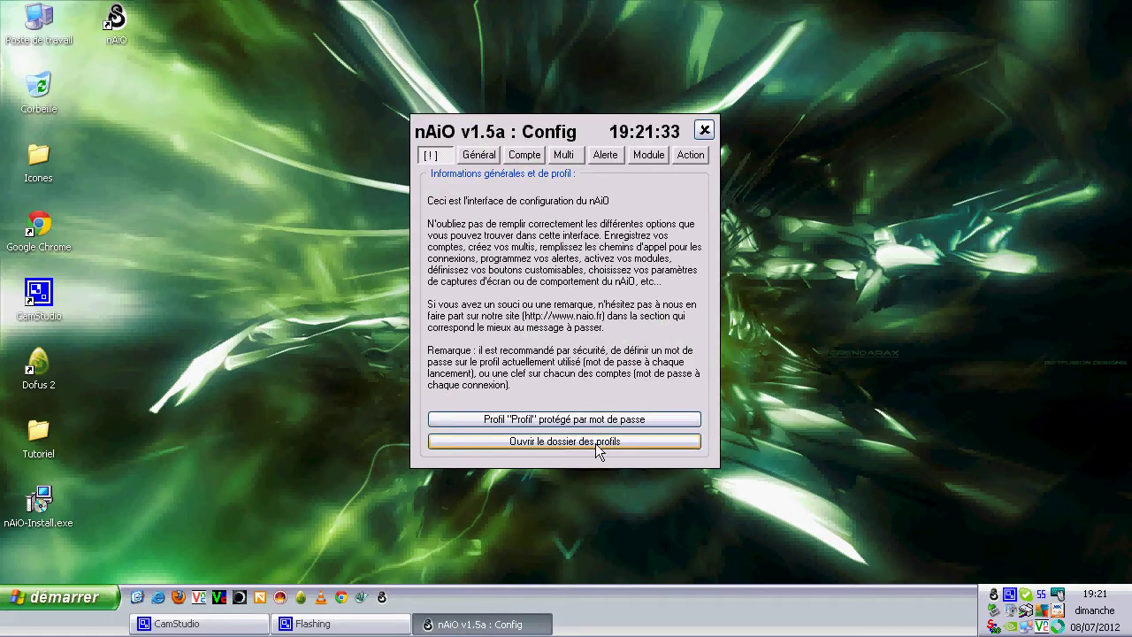
click(595, 443)
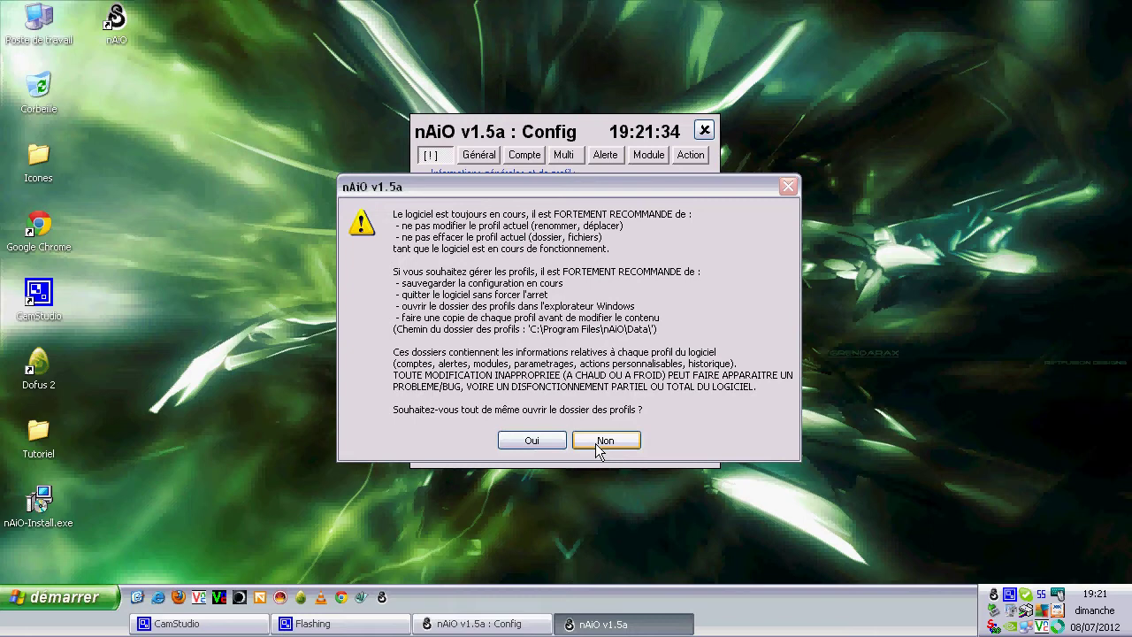
click(534, 441)
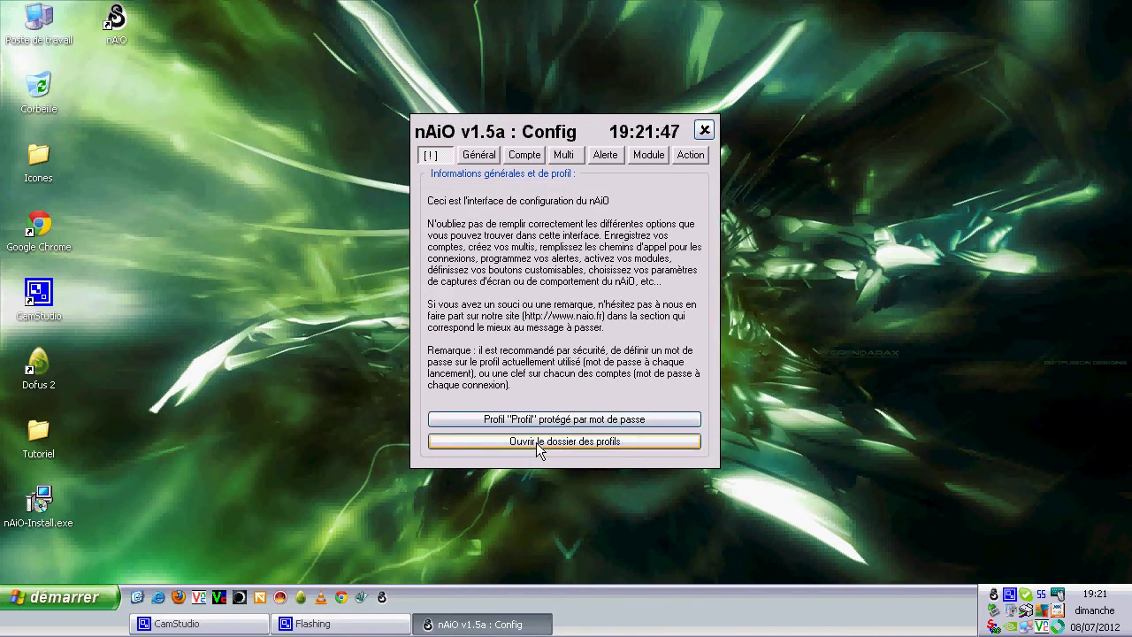
click(537, 442)
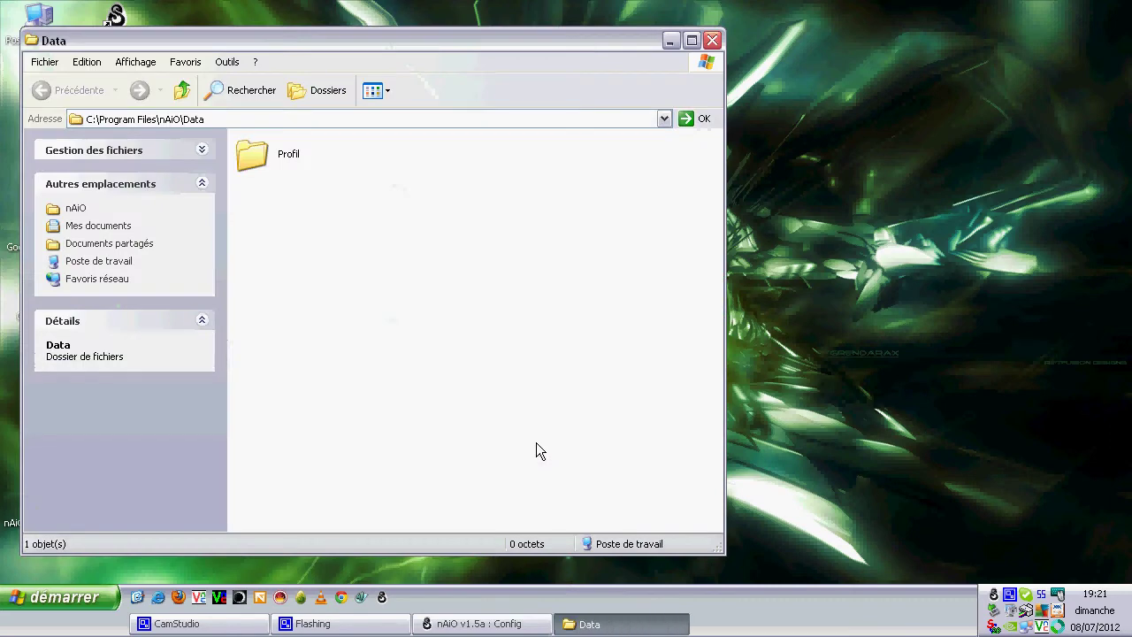
Close the configuration window and quit nAiO, leaving the Data folder open.
click(498, 625)
click(705, 130)
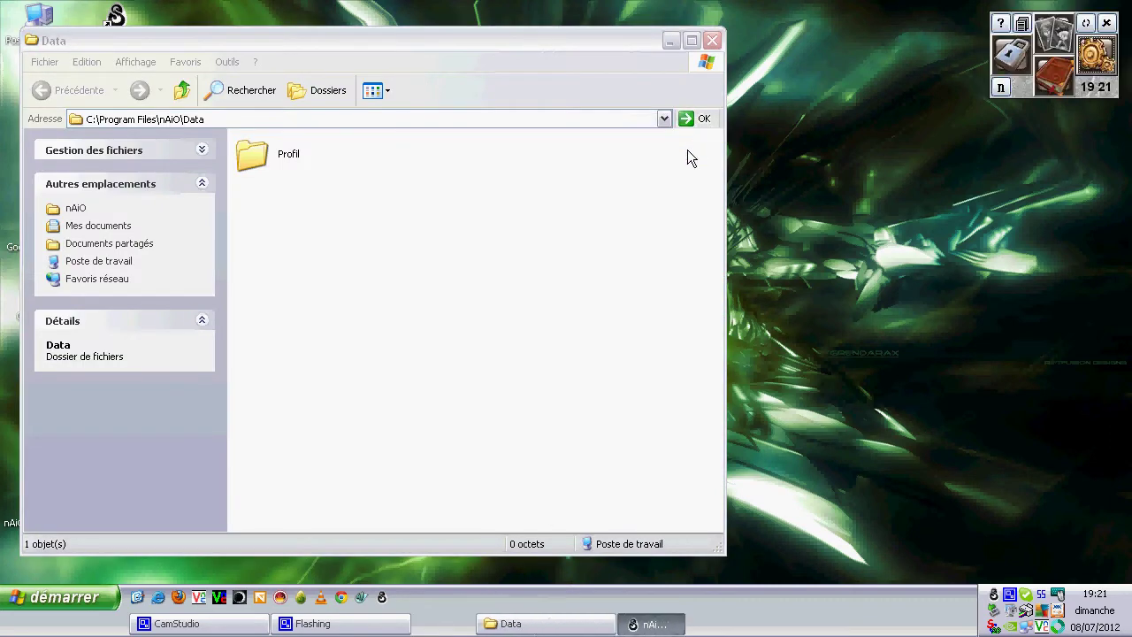
click(1116, 27)
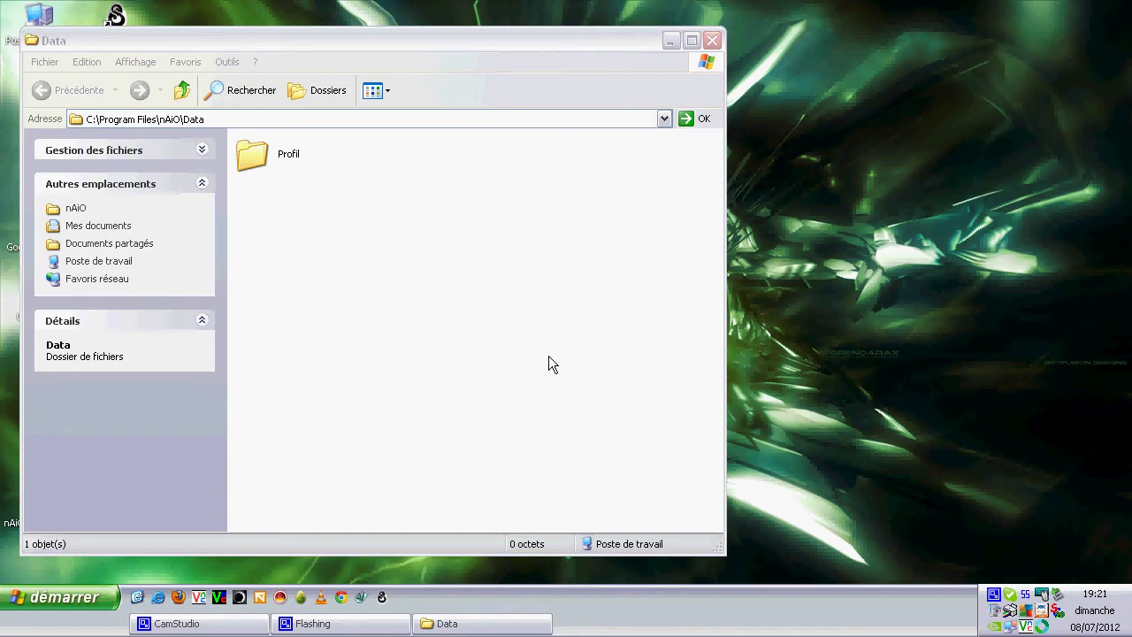
Create a new folder named Profil2 beside the Profil folder in C:\Program Files\nAiO\Data.
click(376, 198)
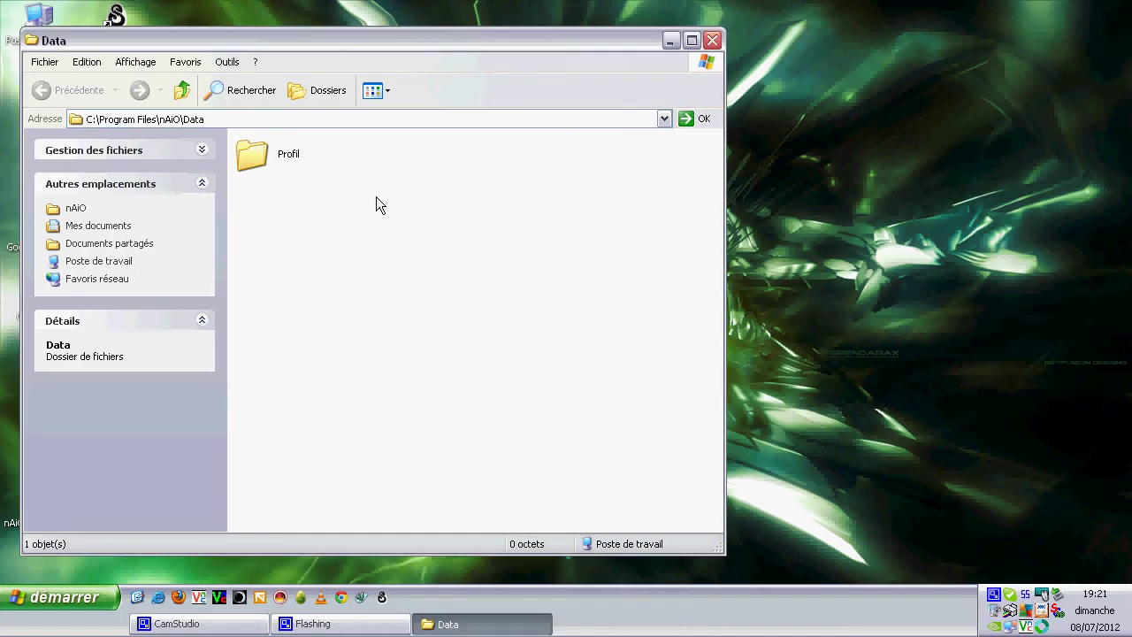
right_click(375, 197)
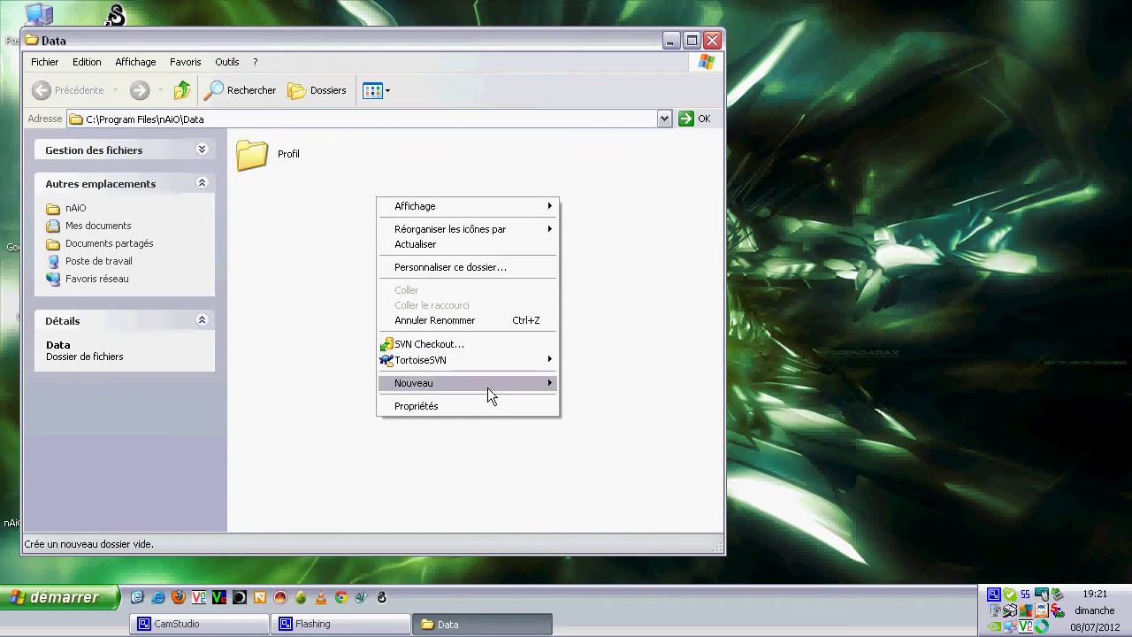
mouse_move(487, 386)
click(631, 139)
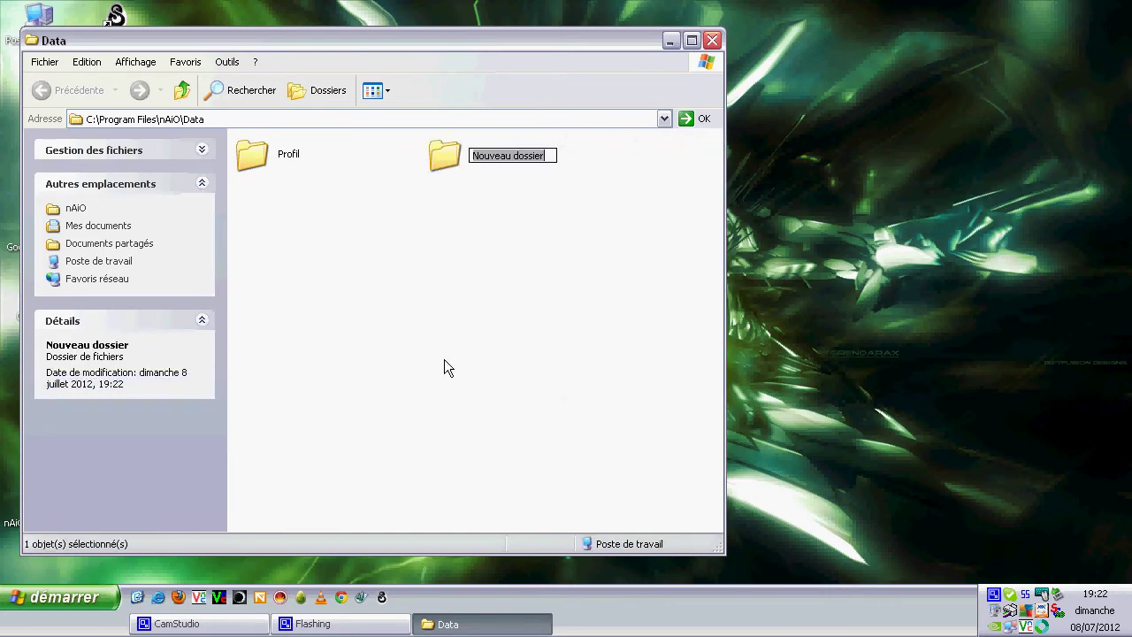
text(Pr)
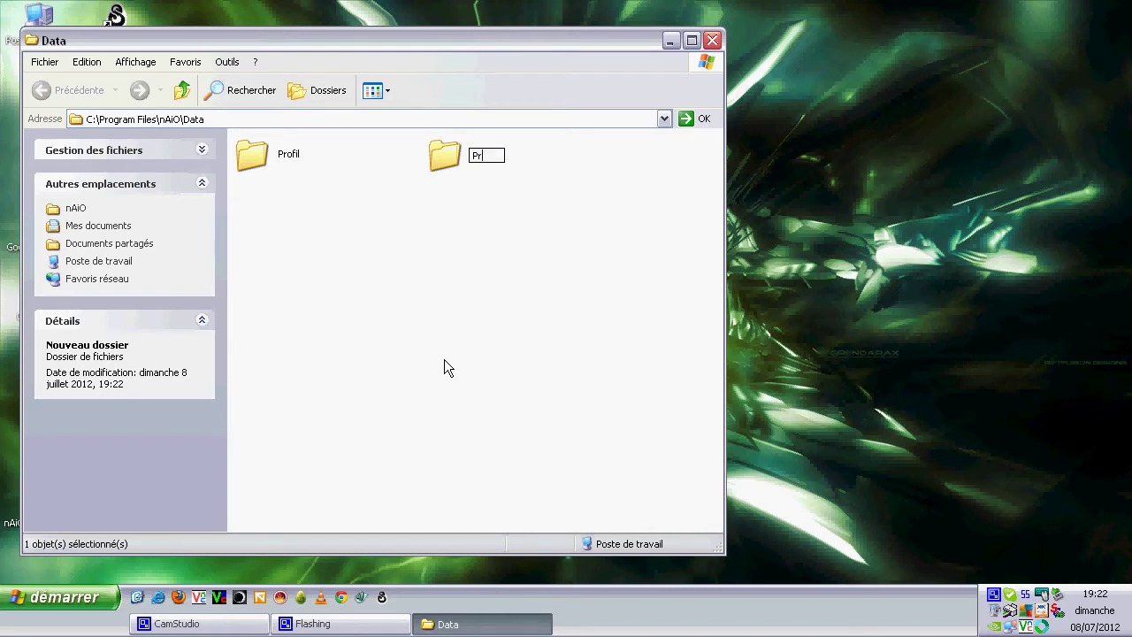
text(of)
key(BackSpace)
text(ofil2)
key(Return)
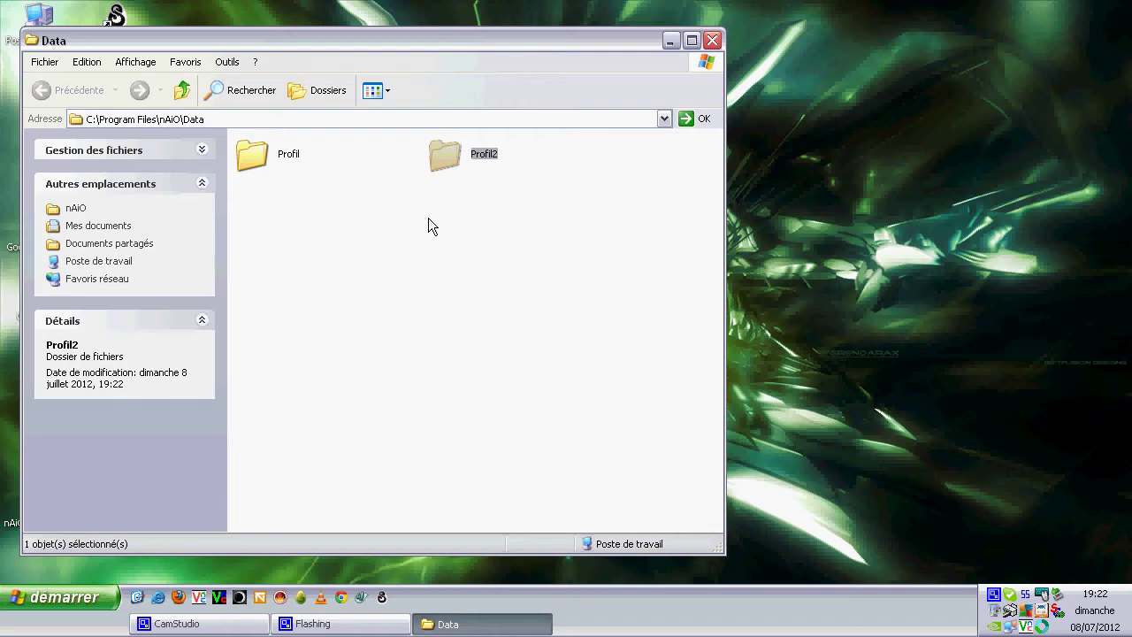
Close the Data folder window and relaunch nAiO from the desktop.
click(713, 41)
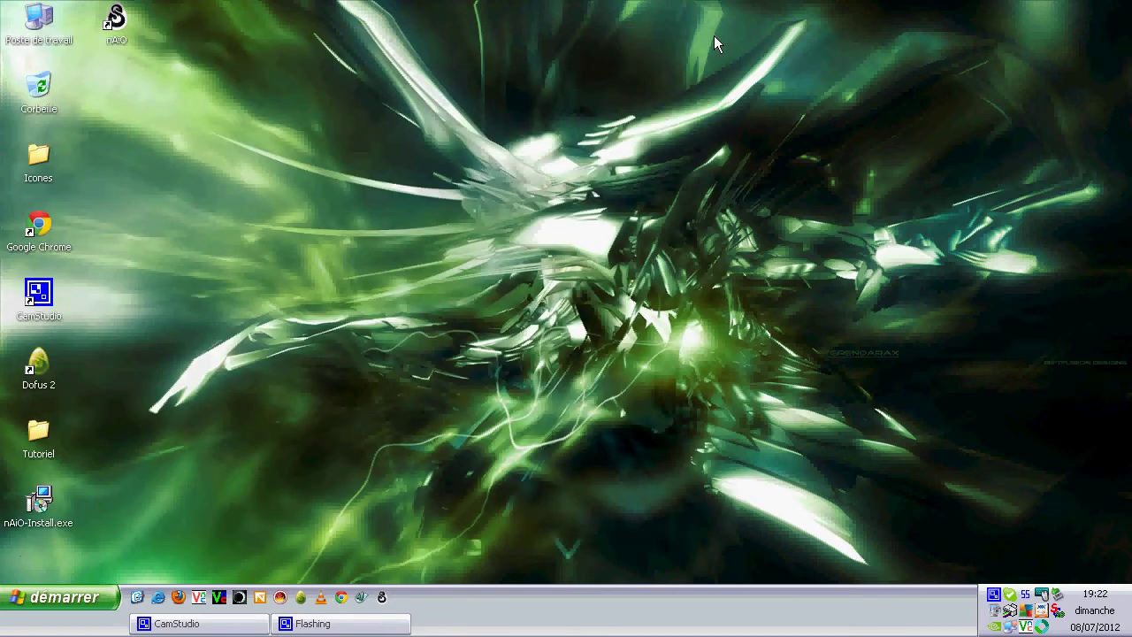
double_click(122, 33)
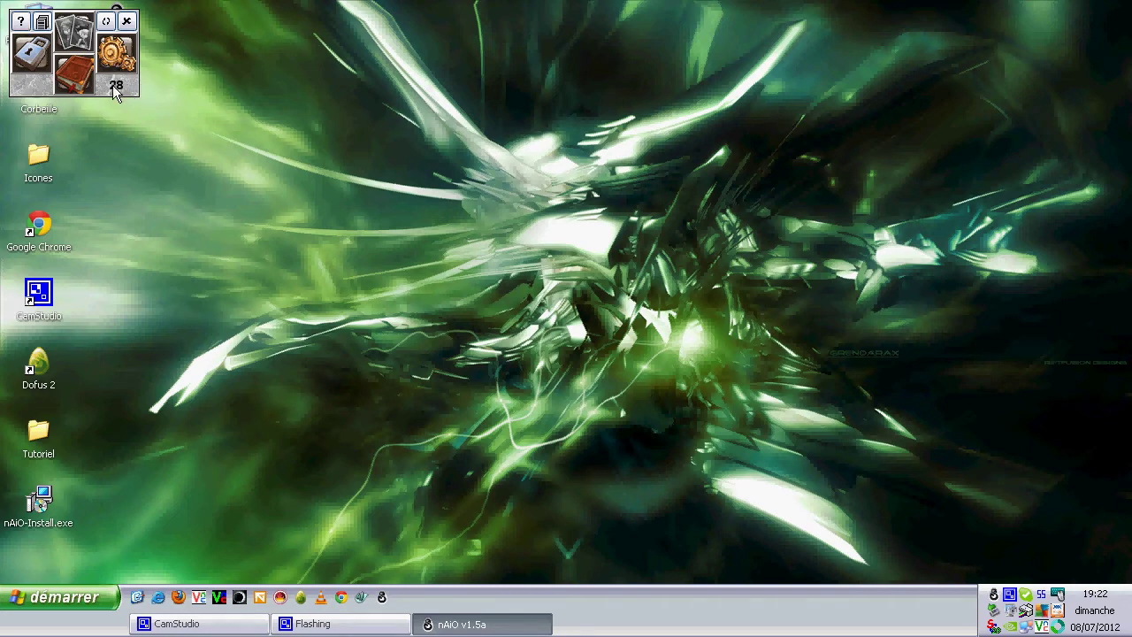
Switch to the profile named Profil, entering the profile password.
click(42, 23)
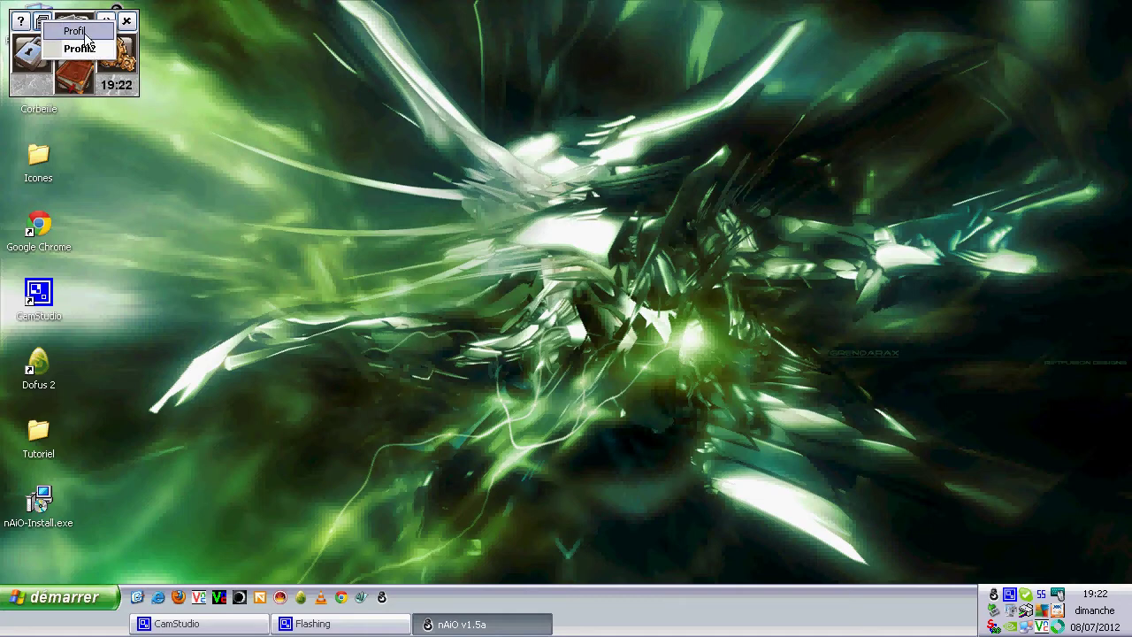
click(79, 31)
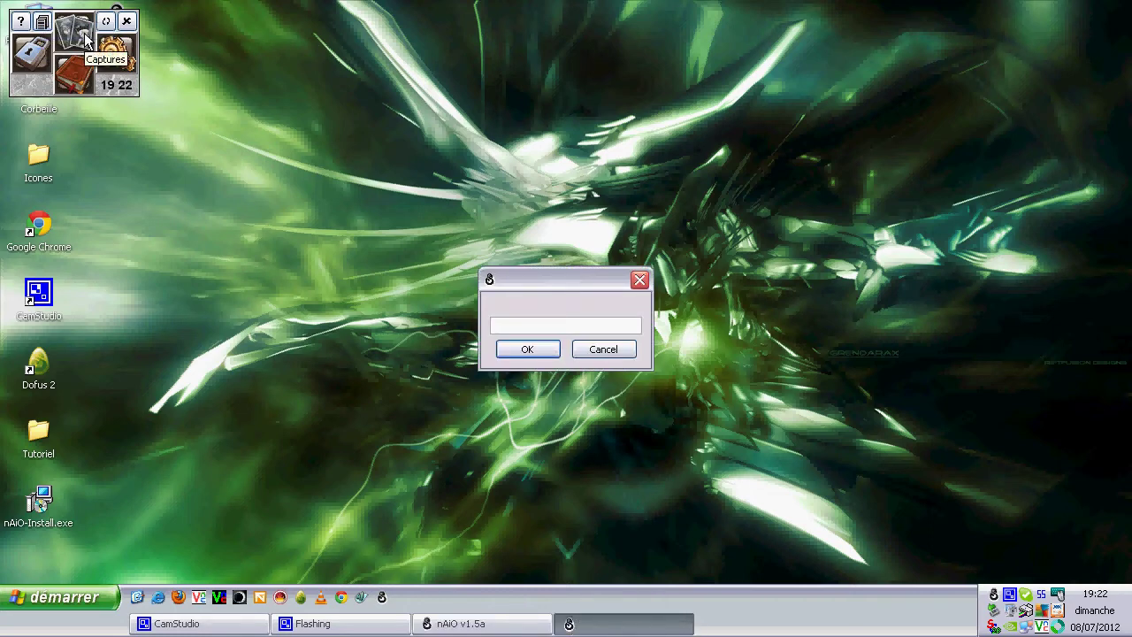
text(****)
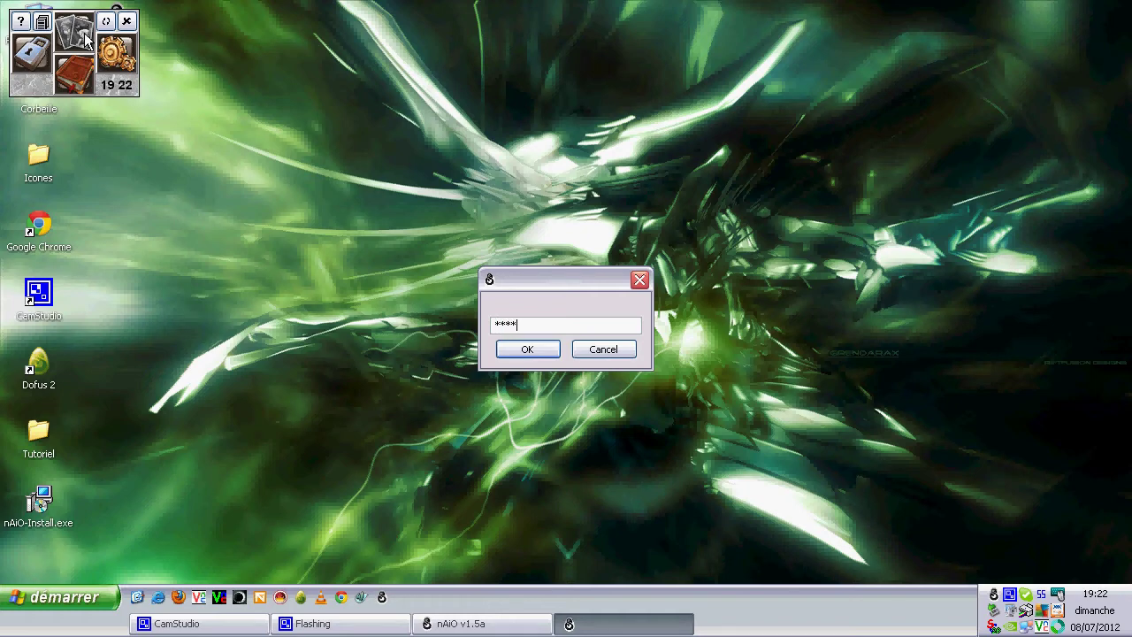
text(*)
key(Return)
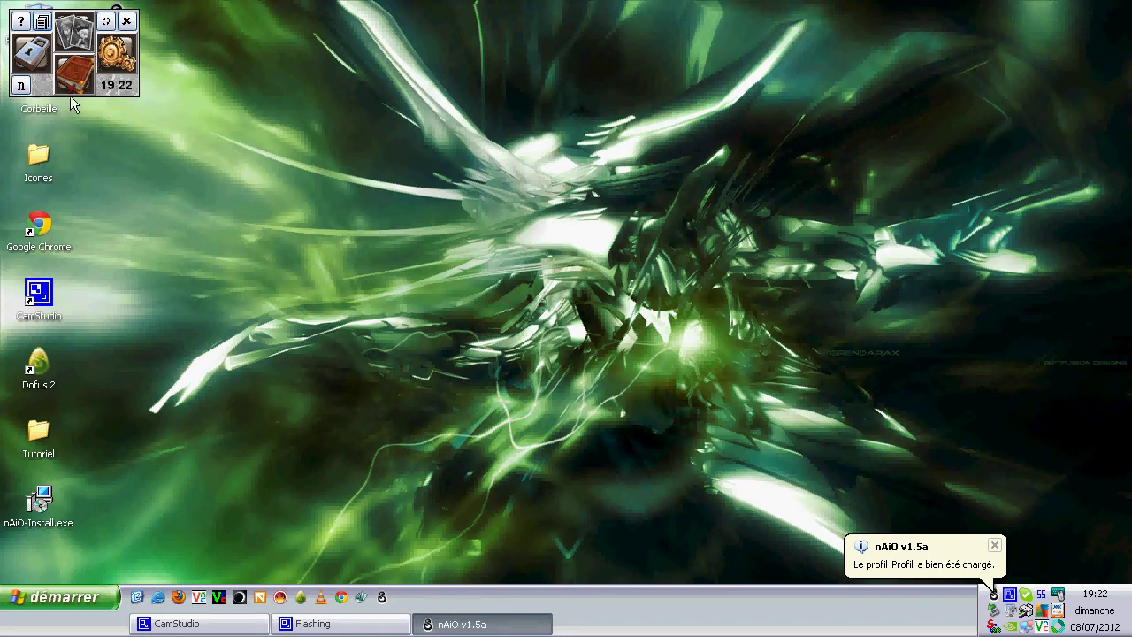
Examine the saved accounts and the available modules of the loaded profile Profil.
click(31, 51)
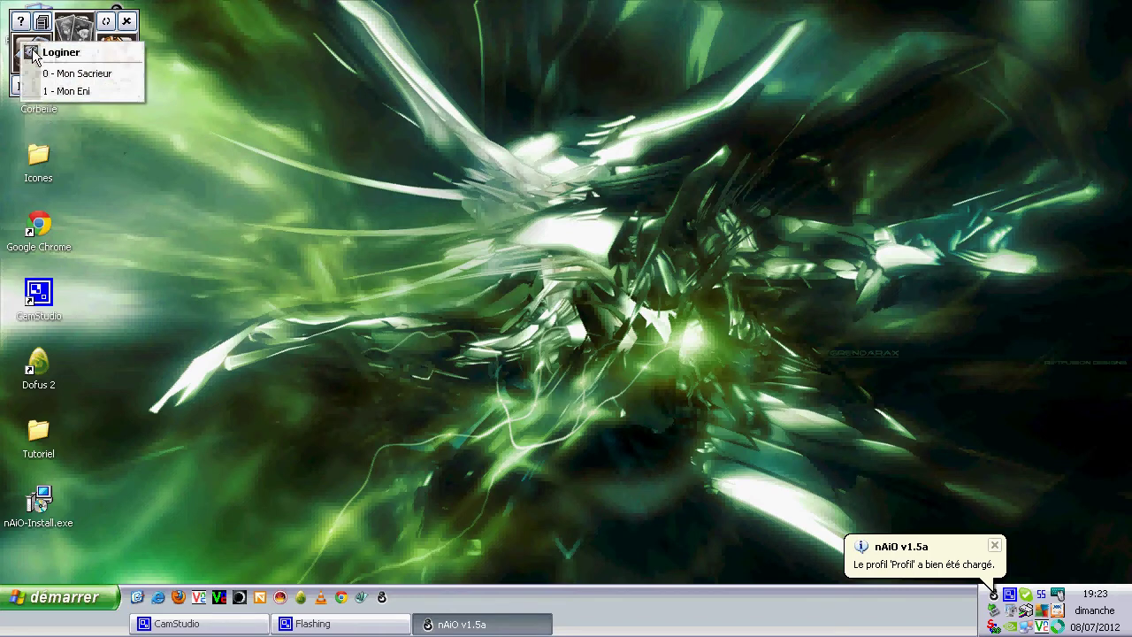
click(76, 92)
click(78, 76)
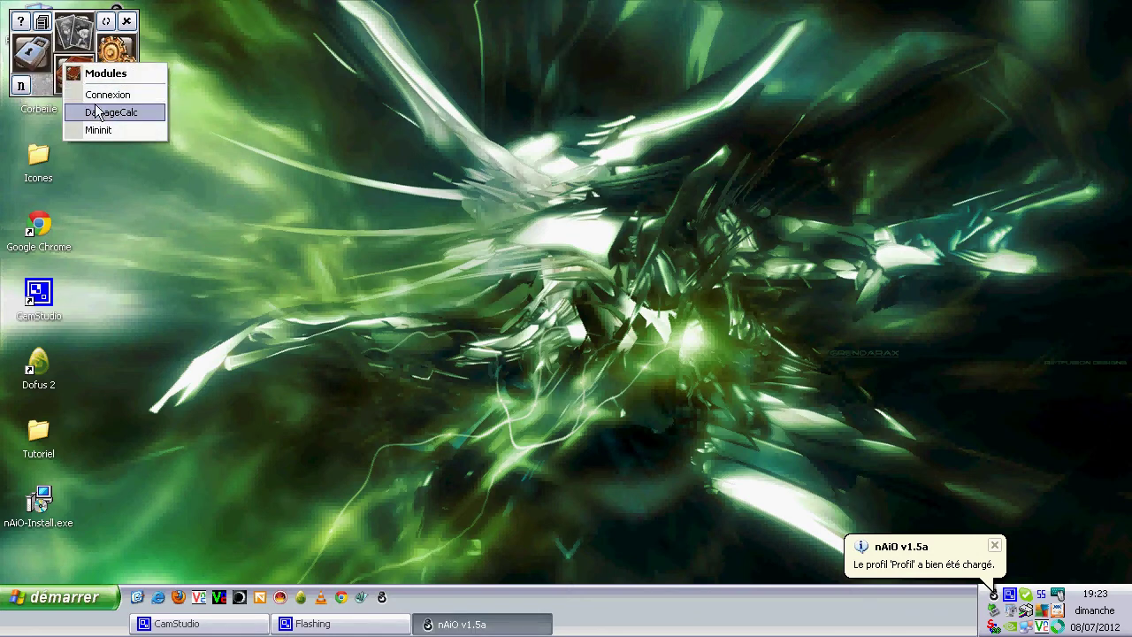
click(128, 66)
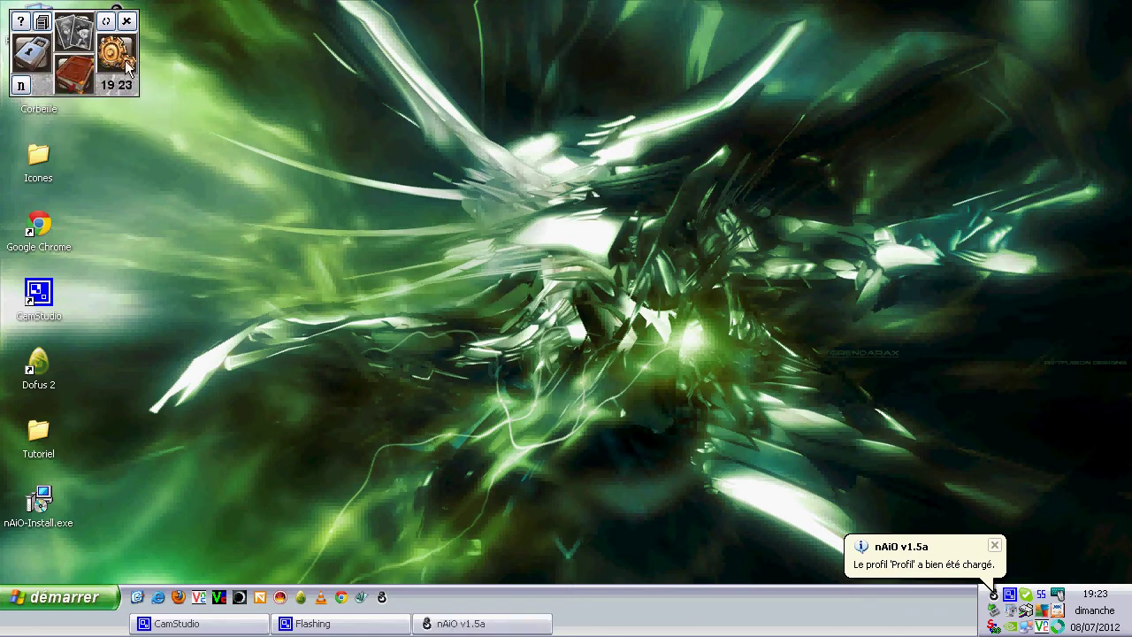
Load the profile Profil2 and check its list of saved accounts.
click(42, 22)
click(63, 49)
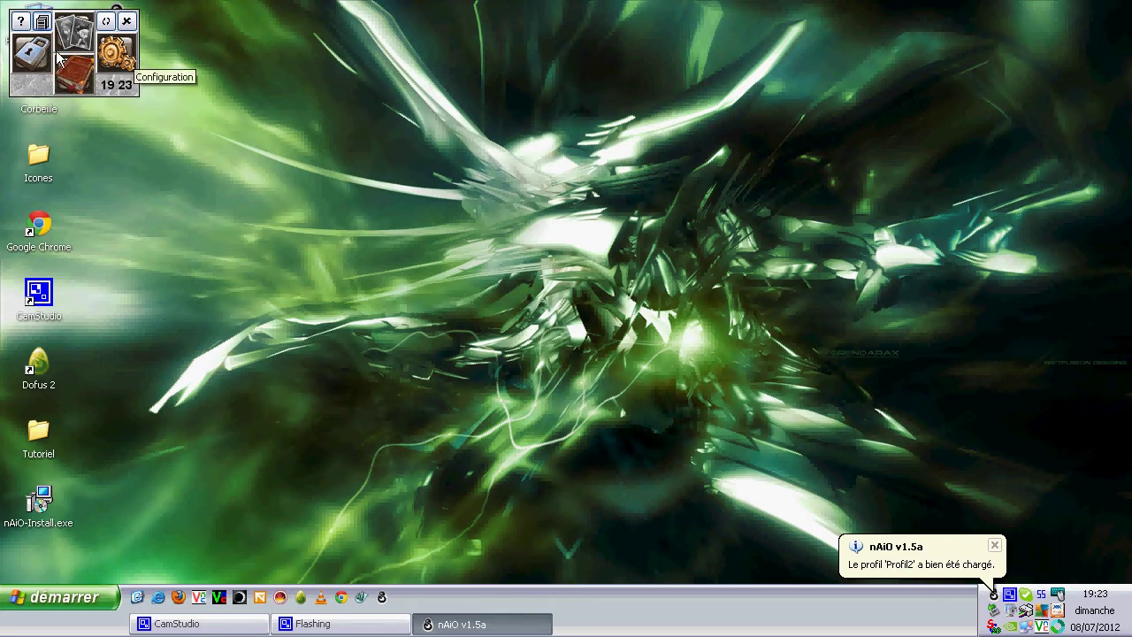
click(33, 53)
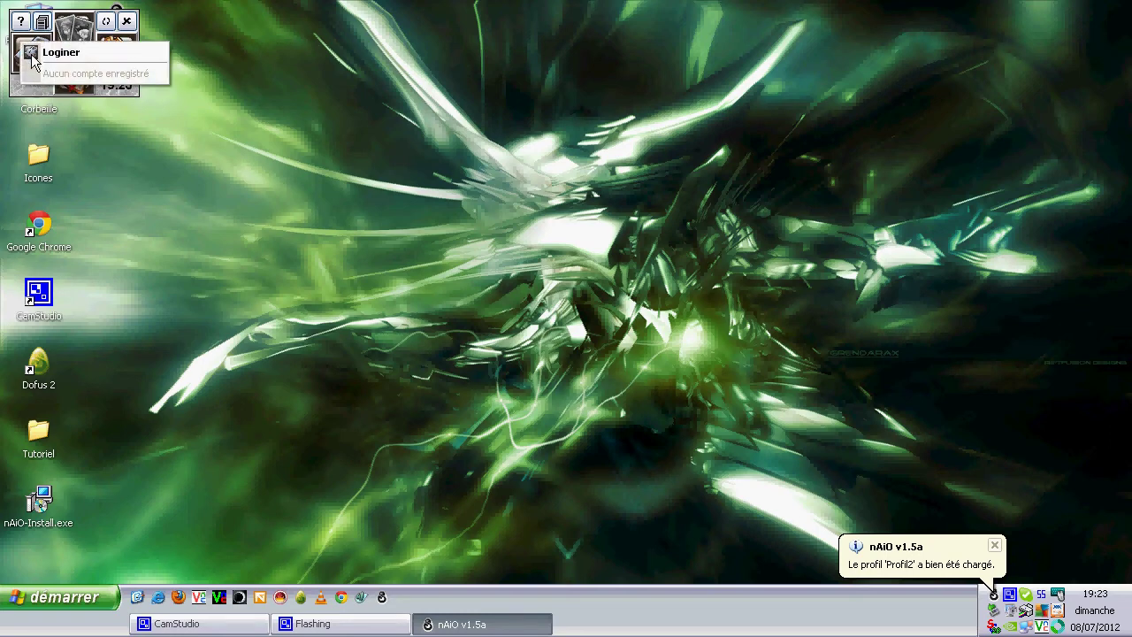
click(86, 79)
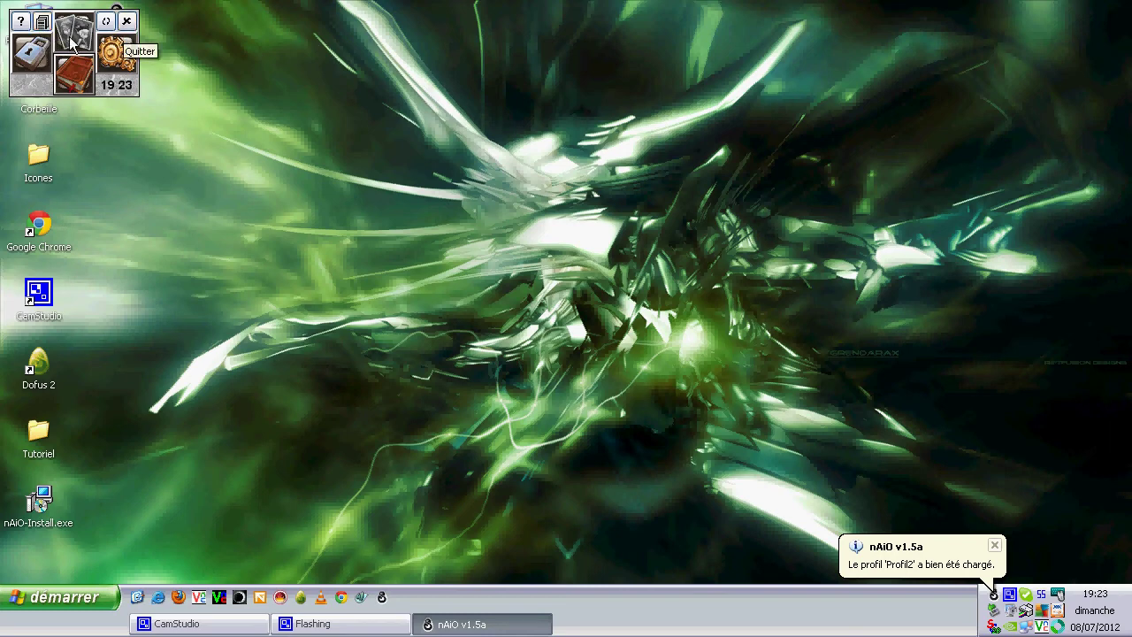
Switch back from Profil2 to the original profile, entering its profile password.
click(47, 24)
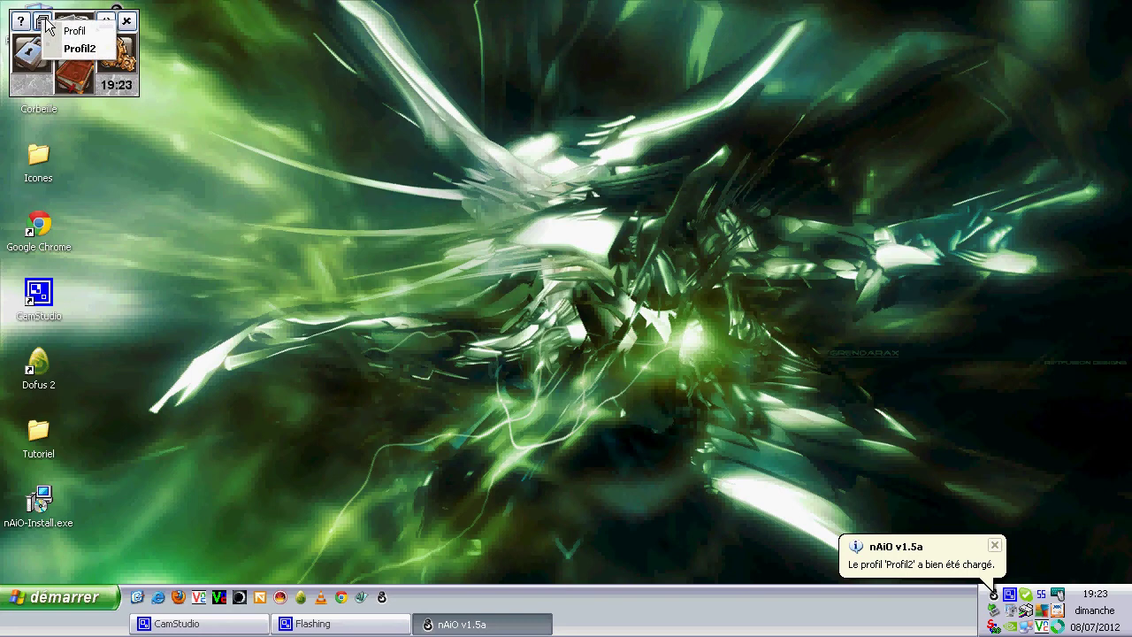
click(59, 34)
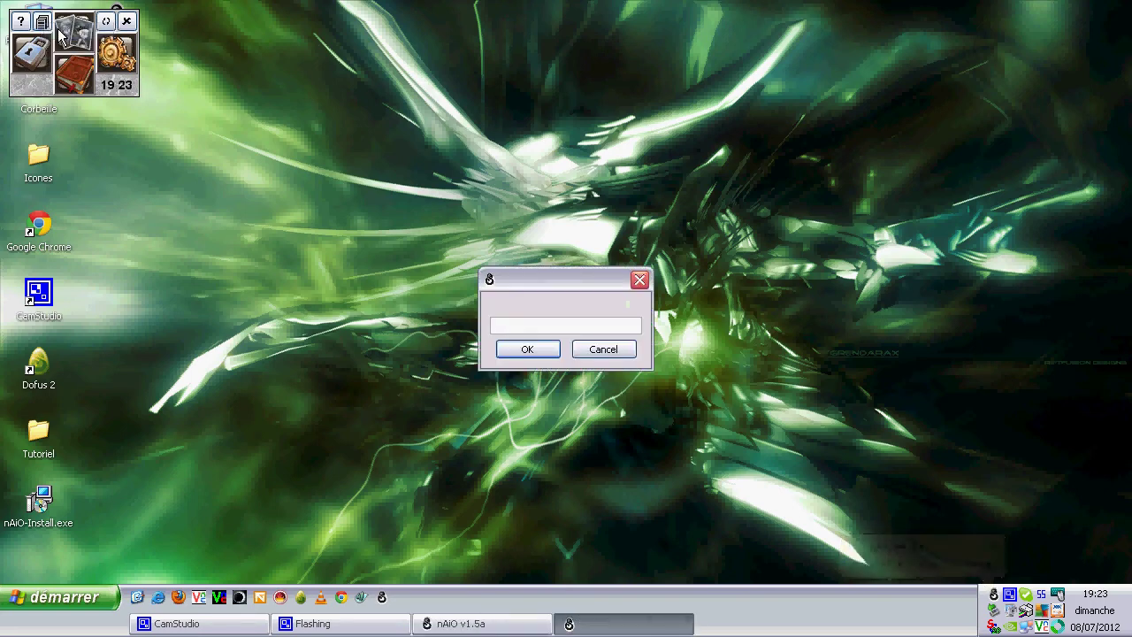
text(*****)
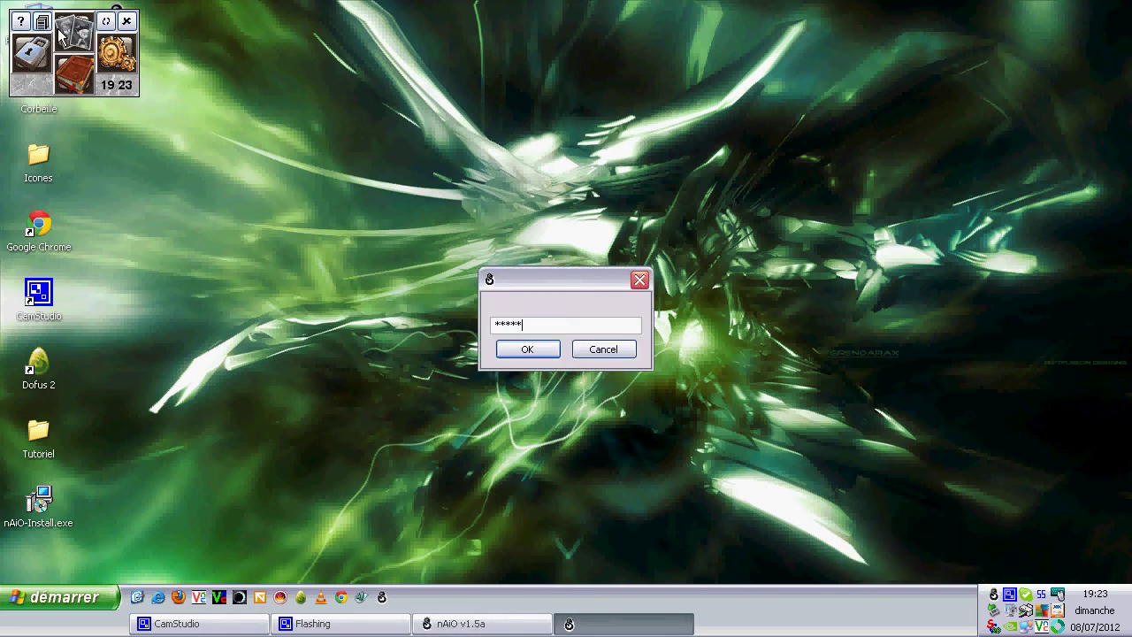
key(Return)
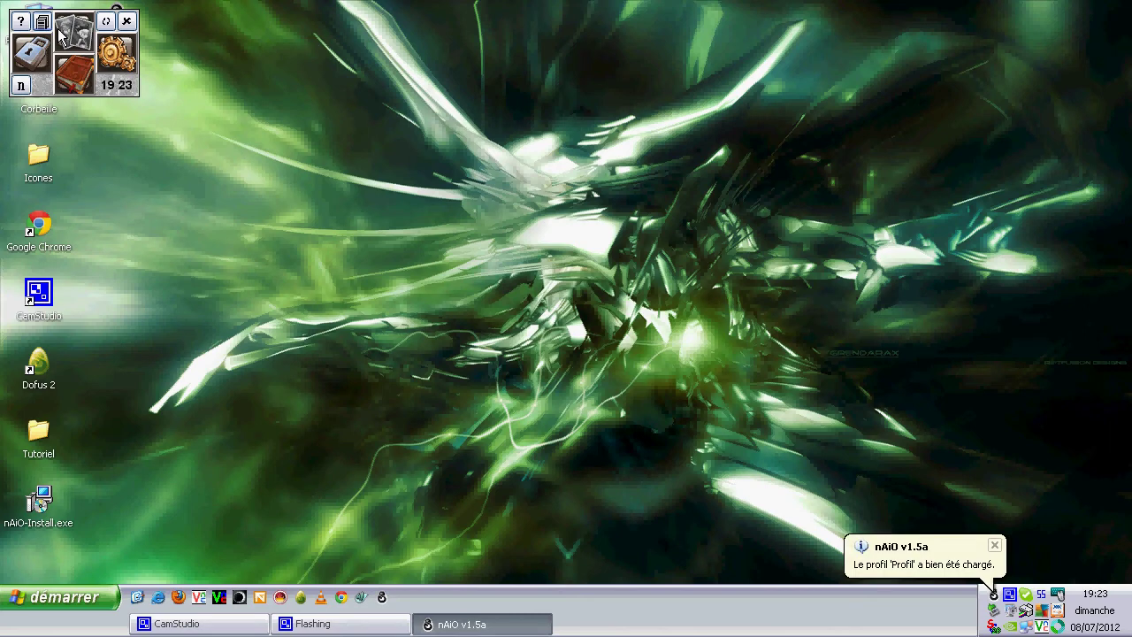
Quit and relaunch nAiO, choosing Profil2 as the profile at startup.
click(128, 20)
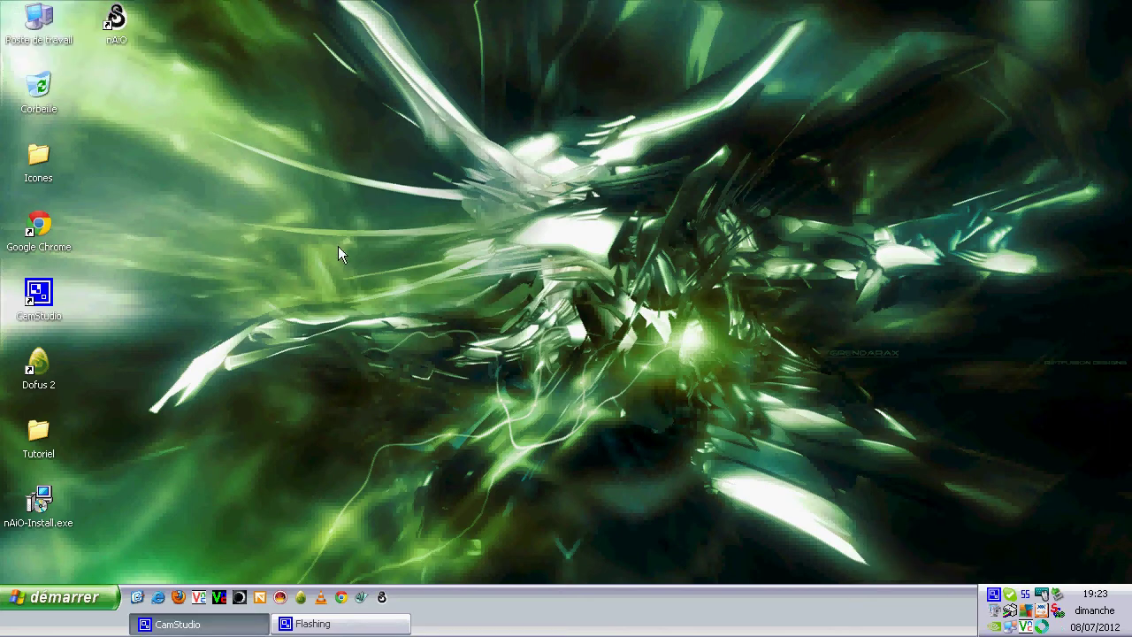
double_click(117, 24)
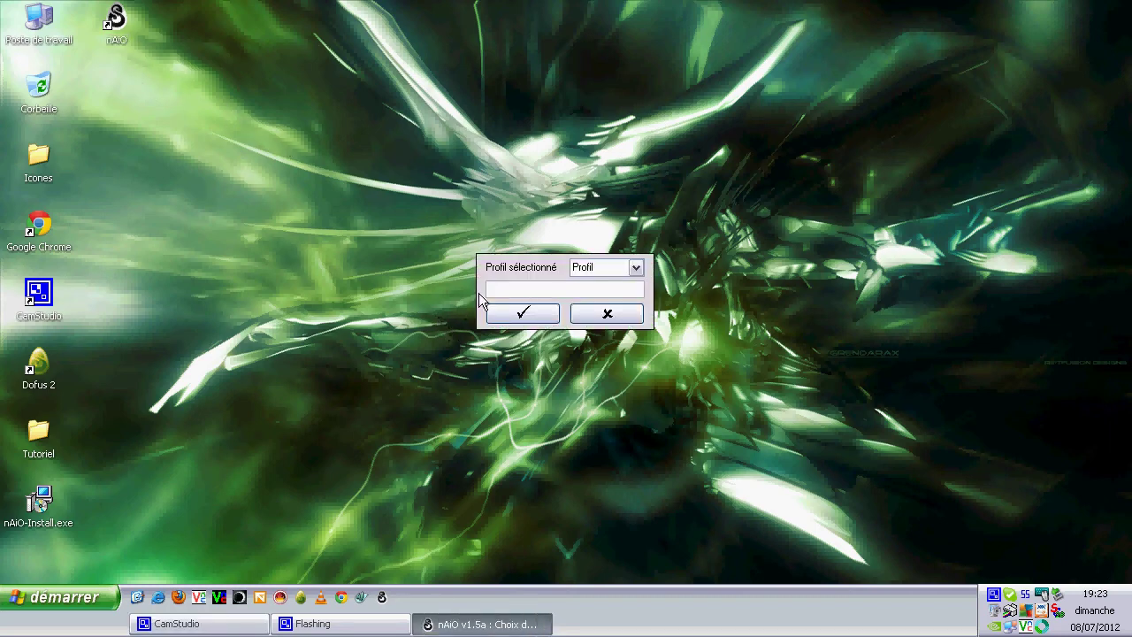
click(636, 268)
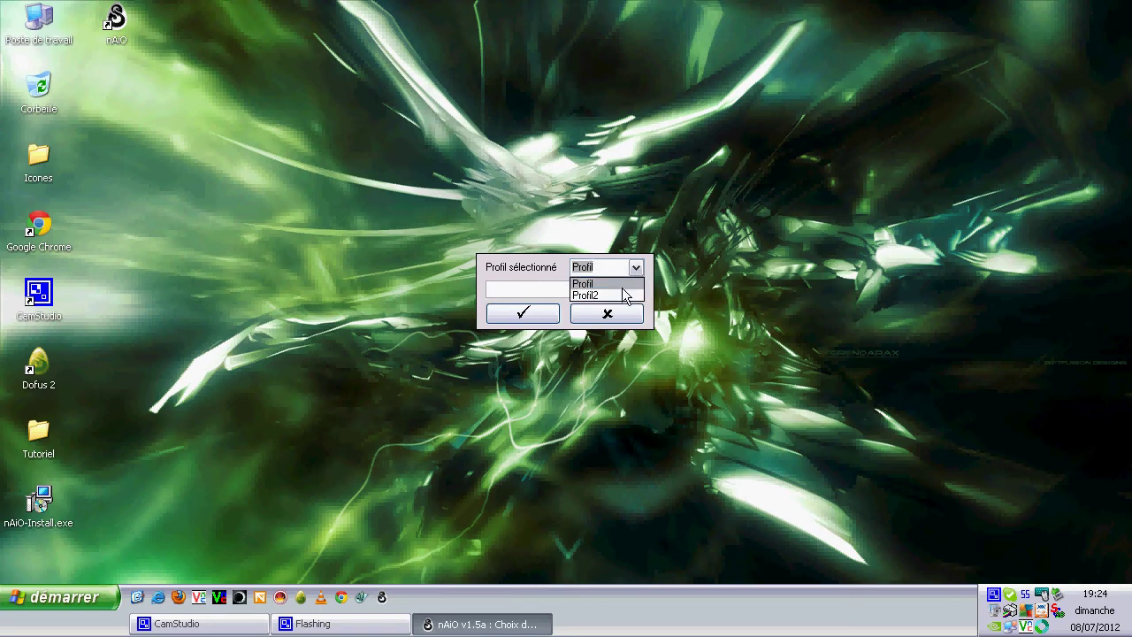
click(622, 296)
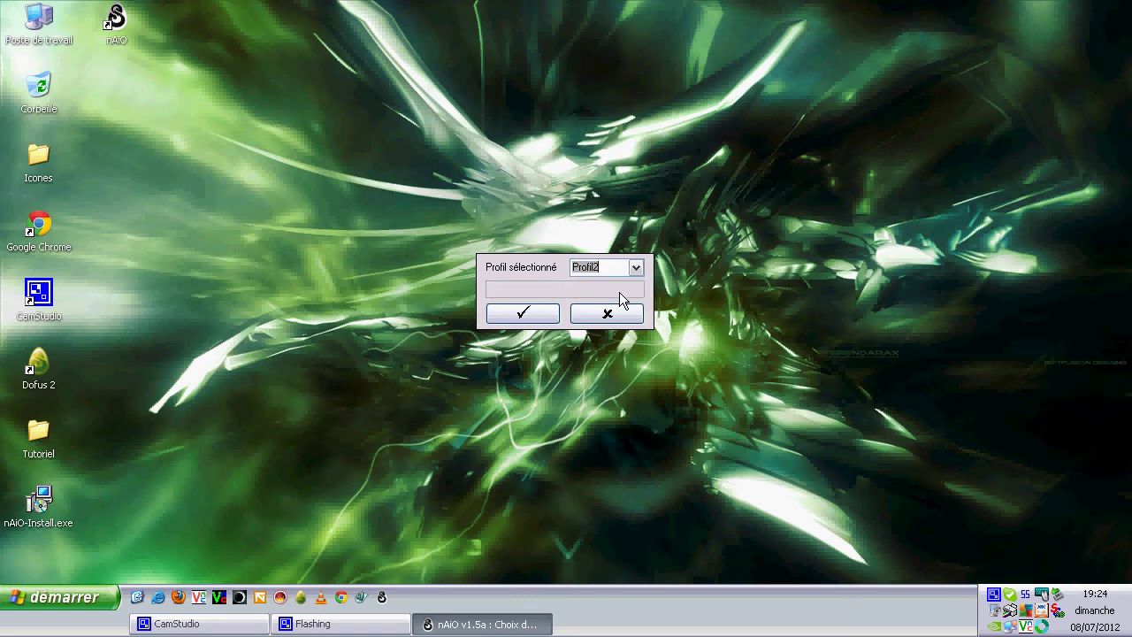
click(529, 315)
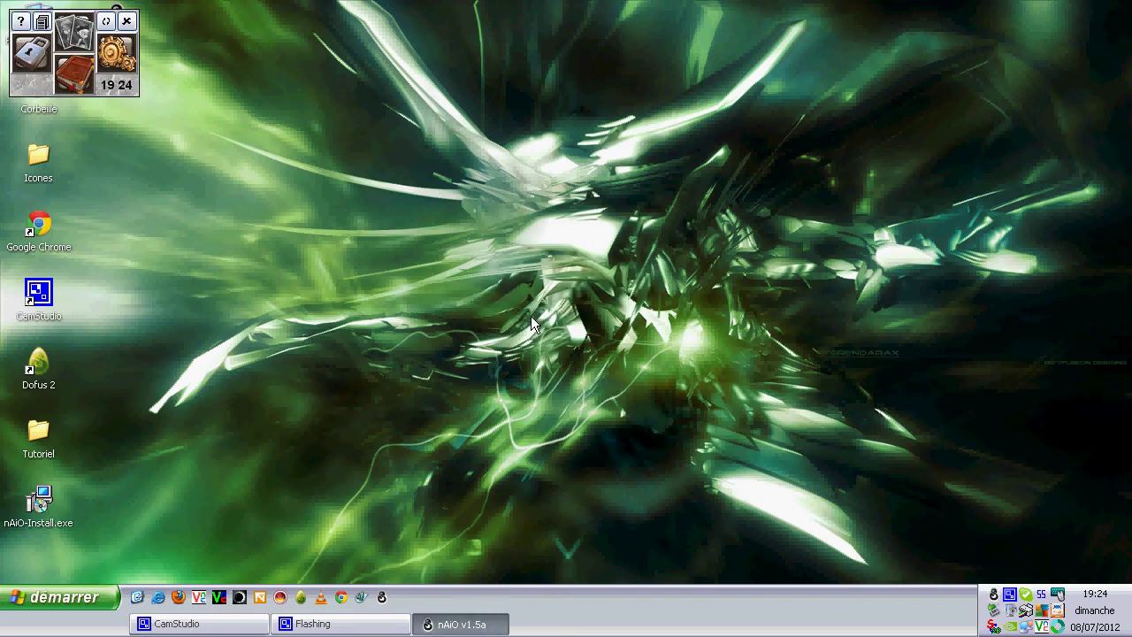